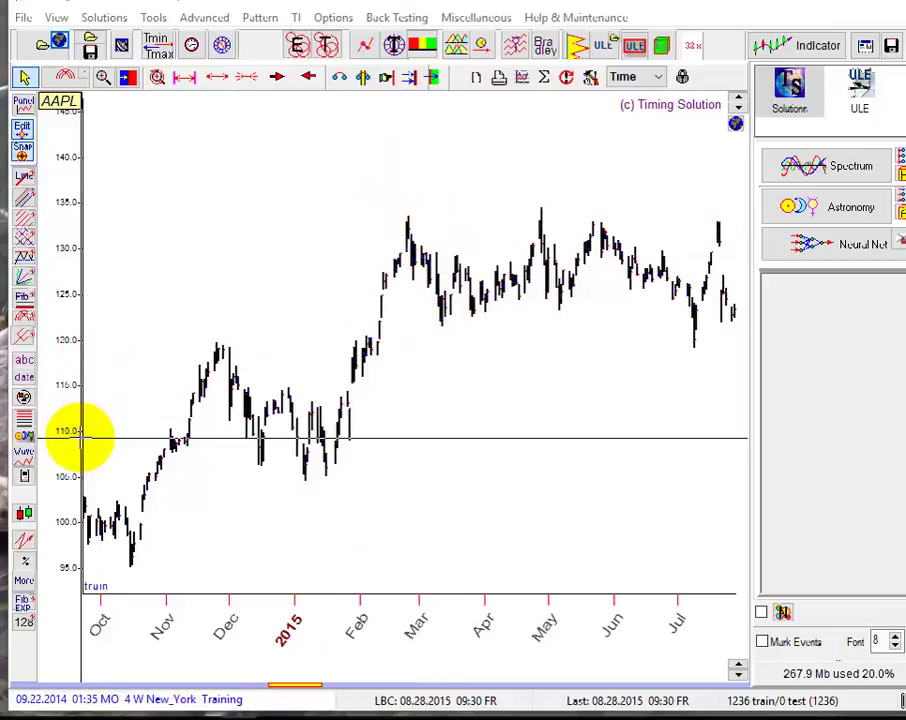
Add a 27.00% percentage arrow from the low near 105 up to the February peak.
left_click(25, 565)
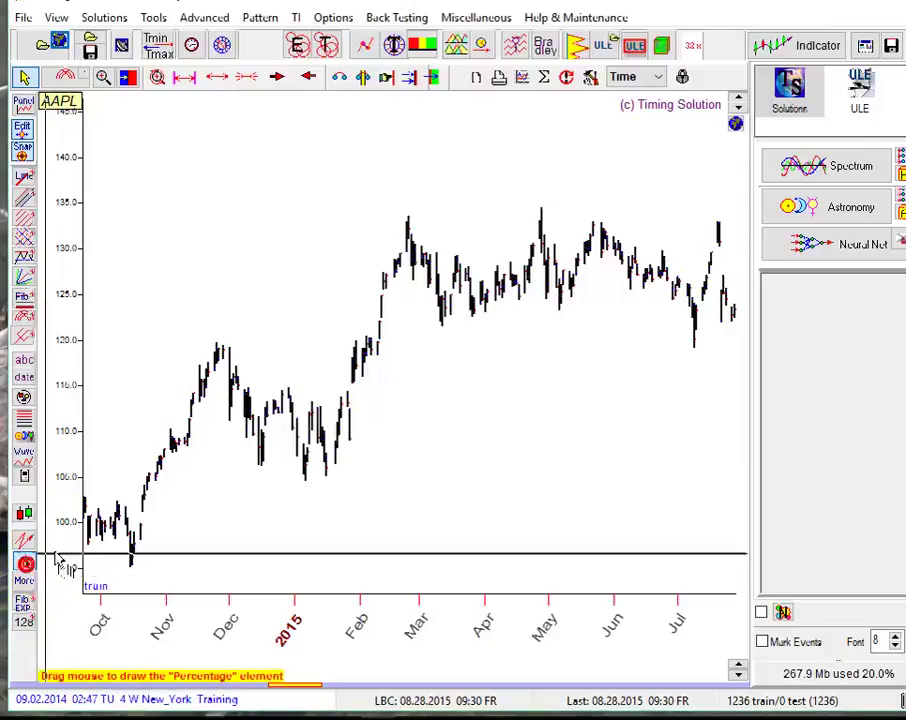
mouse_move(331, 500)
left_mouse_down()
mouse_move(326, 491)
mouse_move(351, 472)
mouse_move(365, 440)
mouse_move(338, 462)
mouse_move(431, 237)
mouse_move(416, 230)
left_mouse_up()
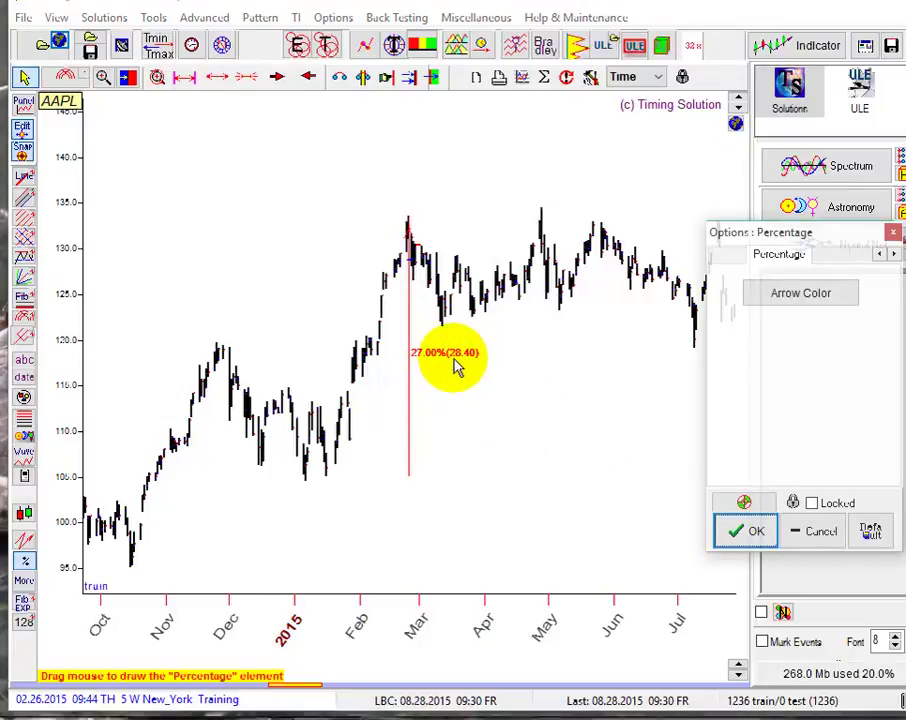
left_click(750, 530)
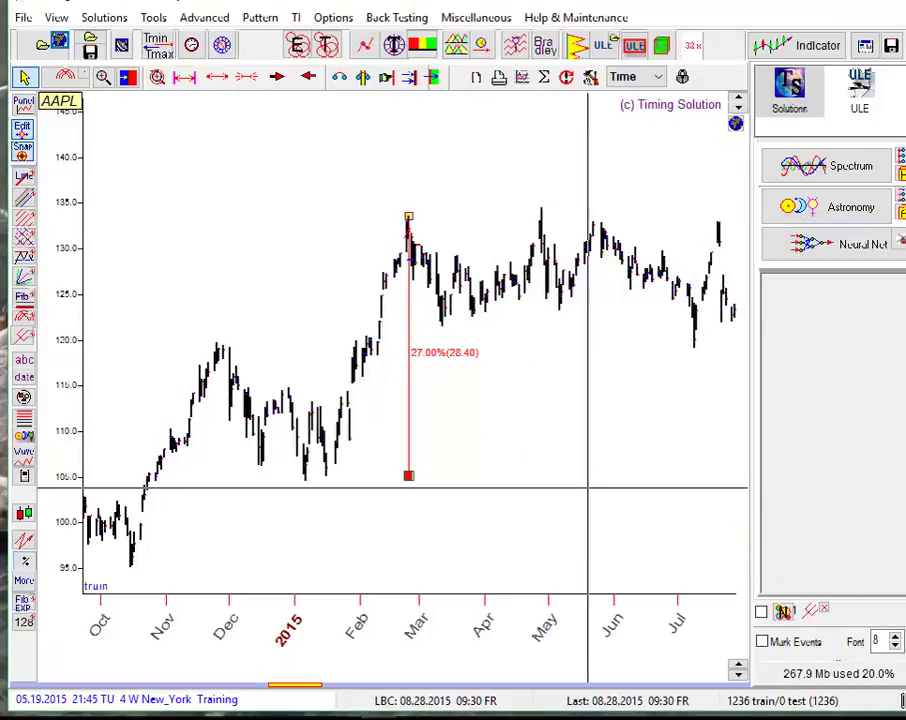
Add a -8.96% percentage arrow from the February peak down to the next low.
left_click(24, 565)
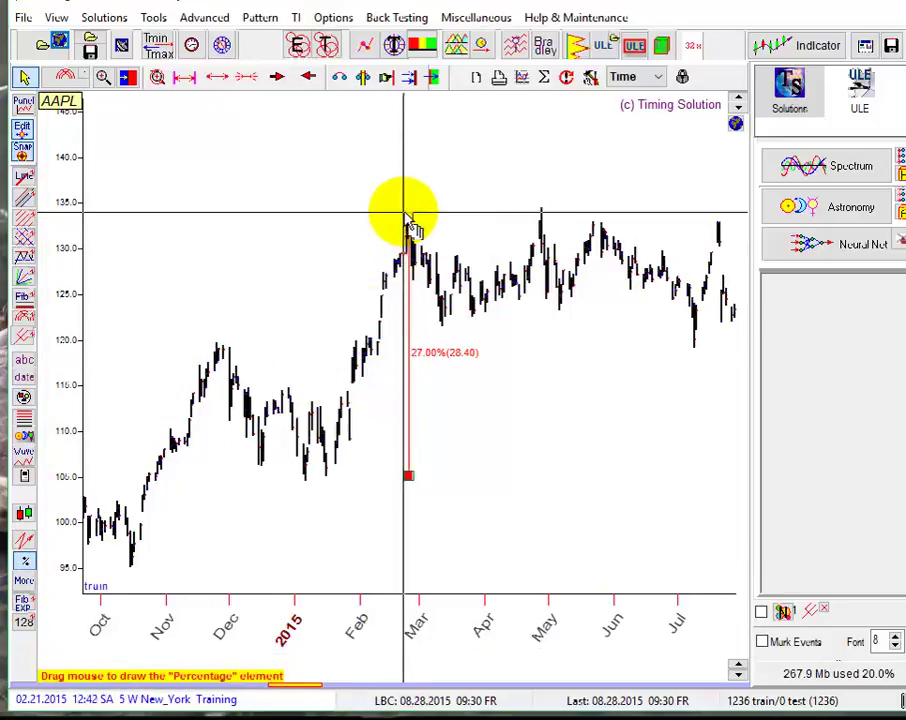
left_click_drag(408, 218, 442, 330)
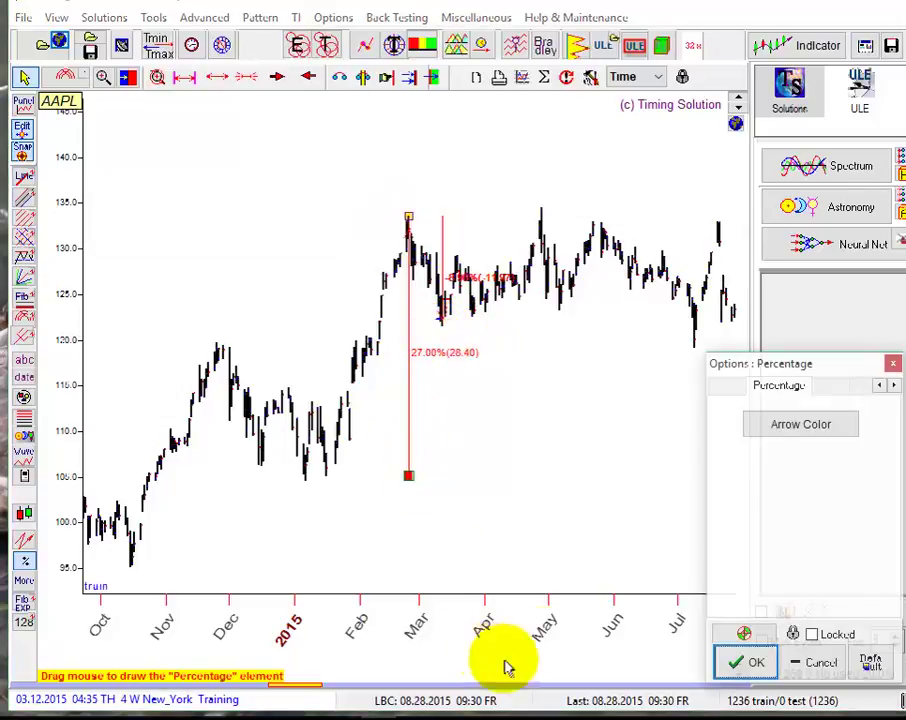
left_click(740, 667)
left_click(350, 244)
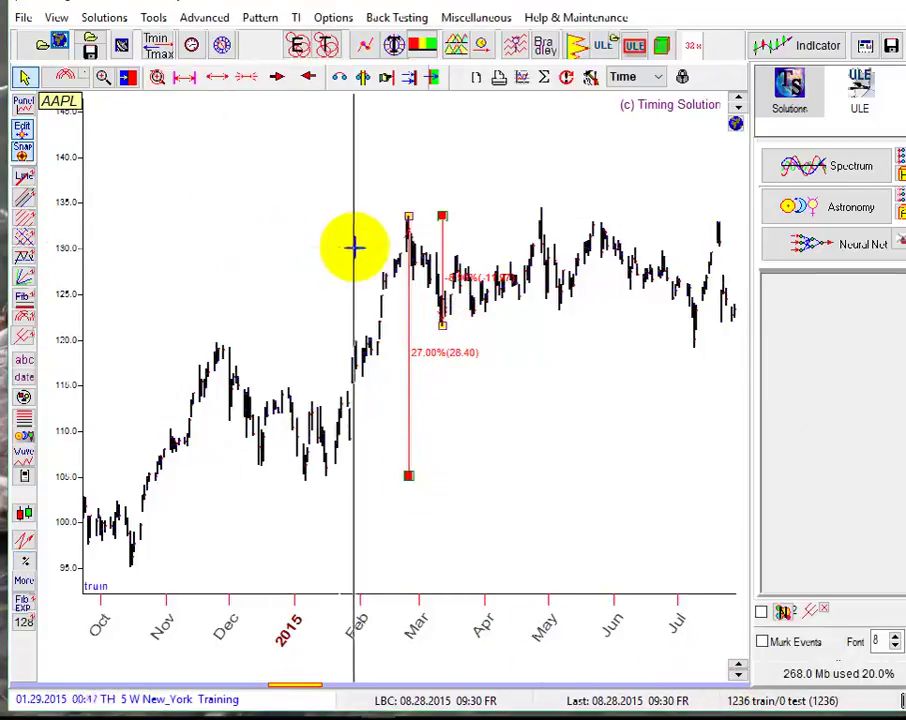
Zoom the chart to the February–May 2015 range so both percentage arrows fill the view.
scroll(516, 444, "up", 3)
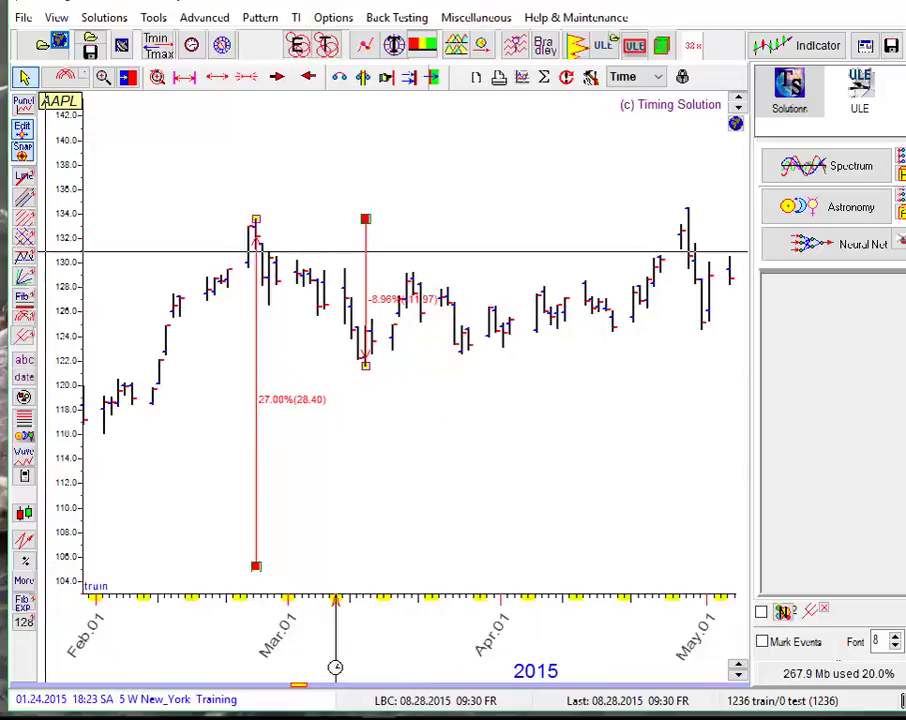
Add Sun/Sun/Geo Planetary Steps time lines at 15° steps, anchored in early March 2015.
left_click(27, 442)
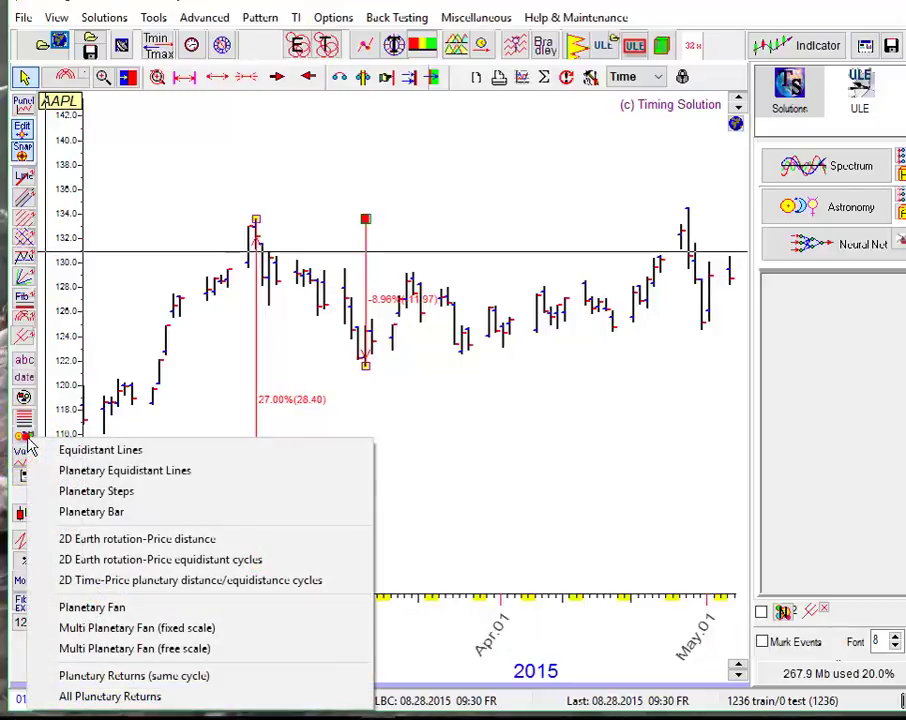
left_click(62, 503)
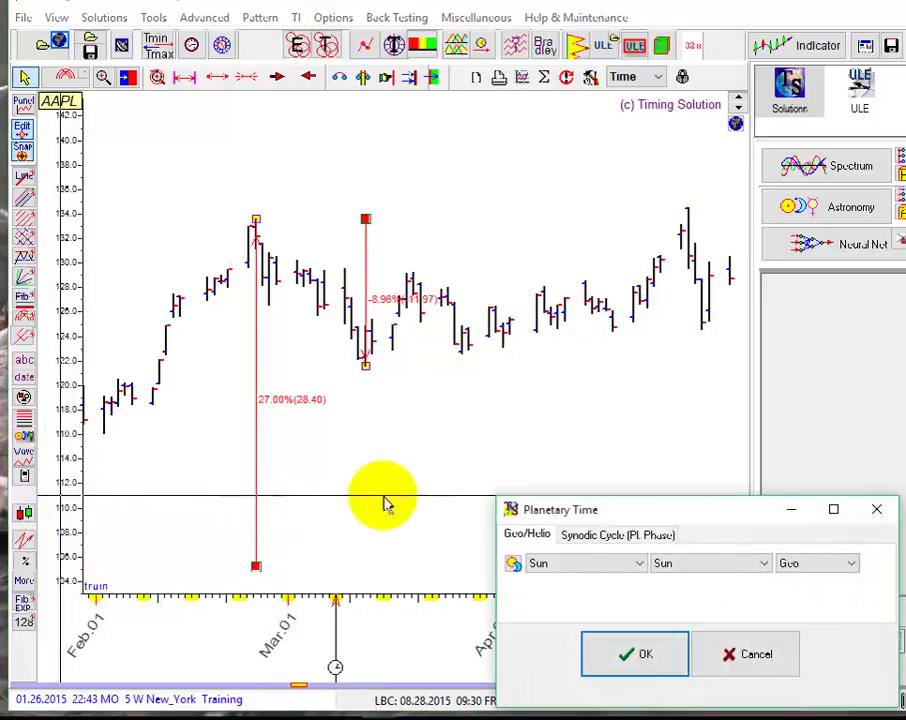
left_click_drag(585, 512, 593, 316)
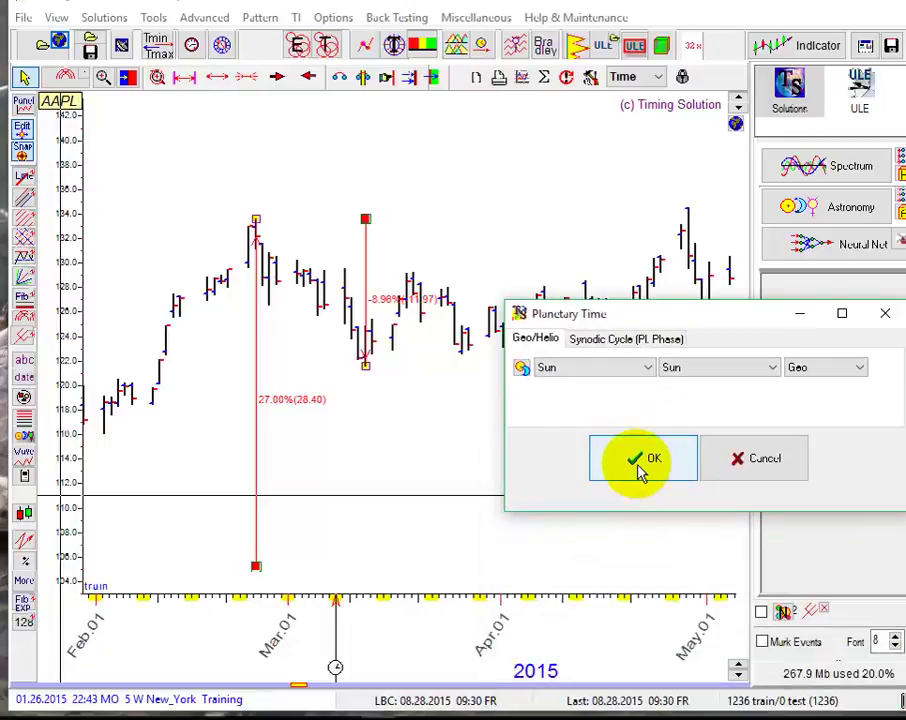
left_click(641, 462)
mouse_move(352, 468)
left_mouse_down()
mouse_move(330, 476)
mouse_move(425, 419)
mouse_move(336, 442)
mouse_move(314, 467)
mouse_move(331, 441)
left_mouse_up()
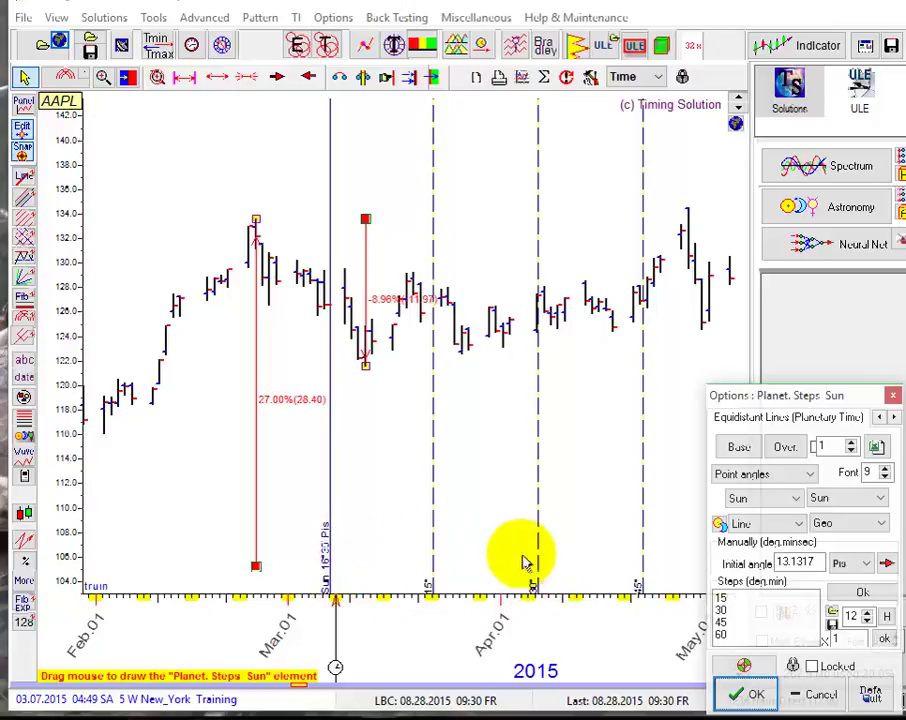
Replace the 15, 30, 45, 60 Sun steps with a single 28.4d step and apply it.
left_click_drag(722, 393, 573, 172)
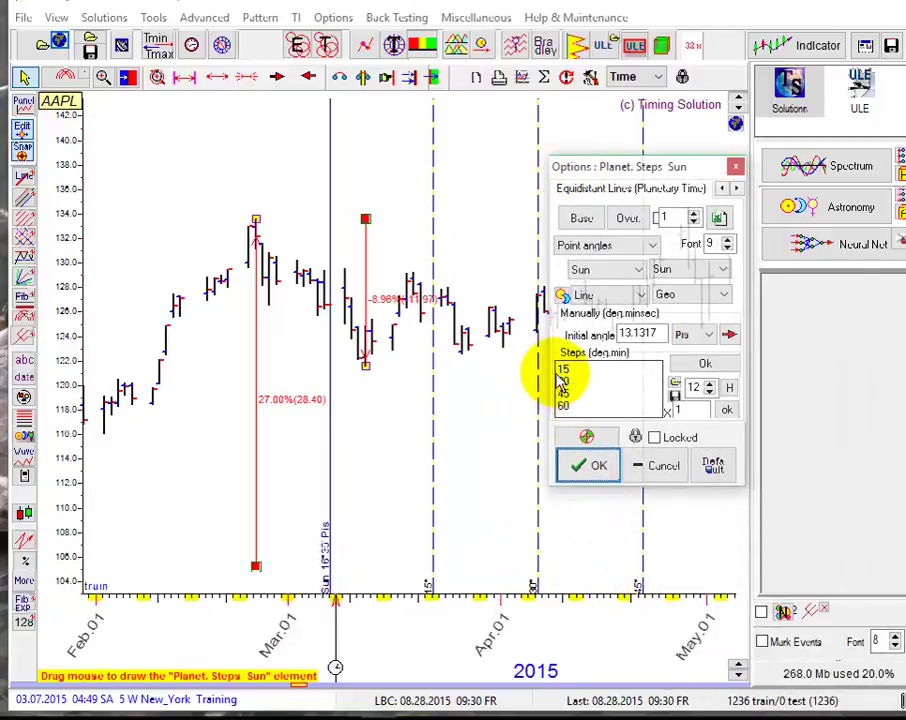
left_click_drag(558, 370, 607, 458)
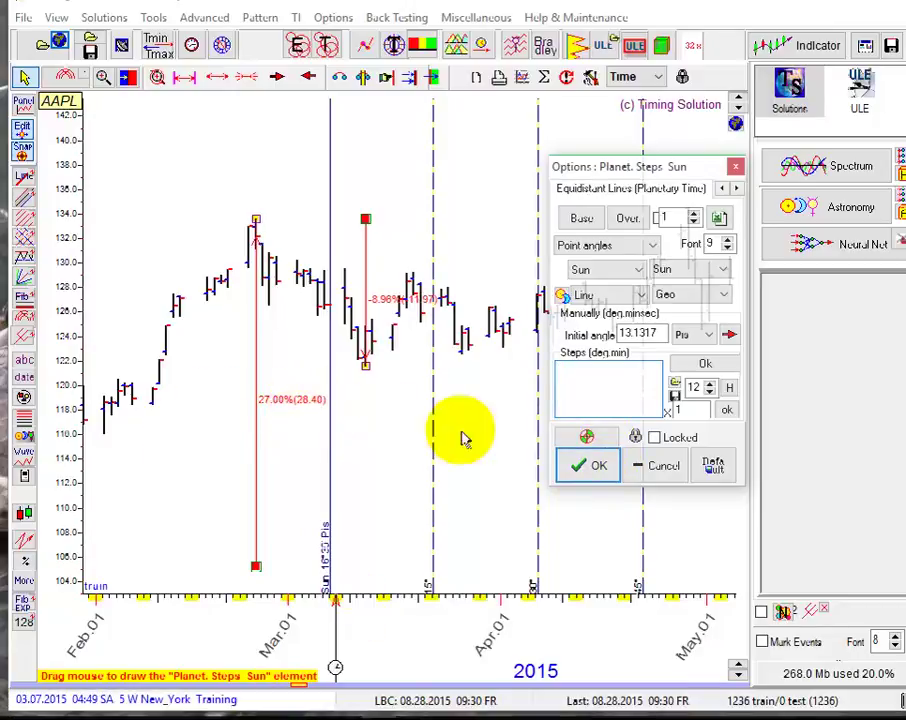
left_click(578, 393)
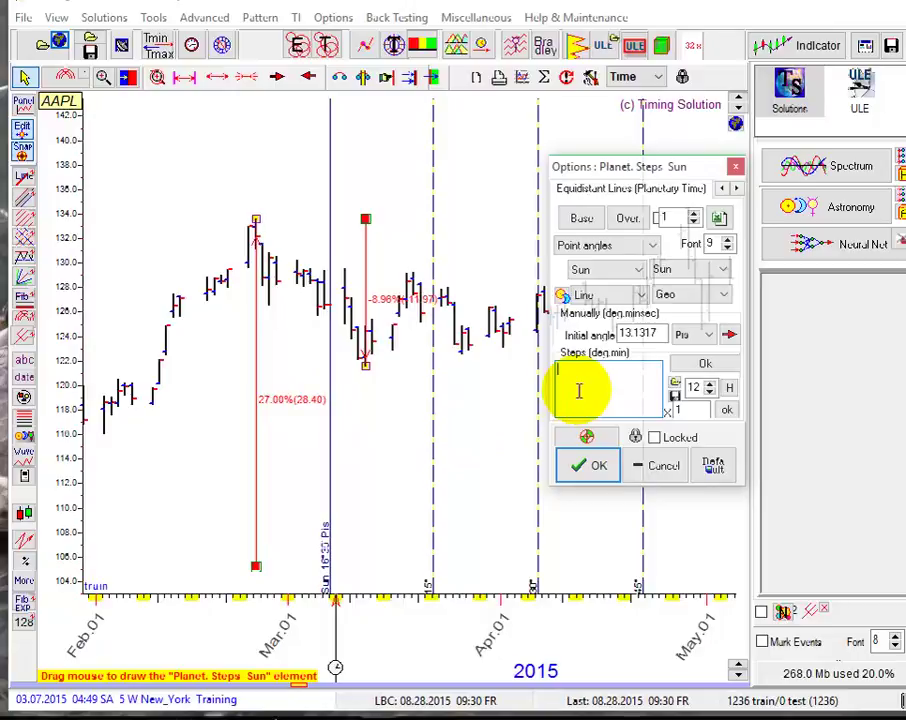
type("28.4d")
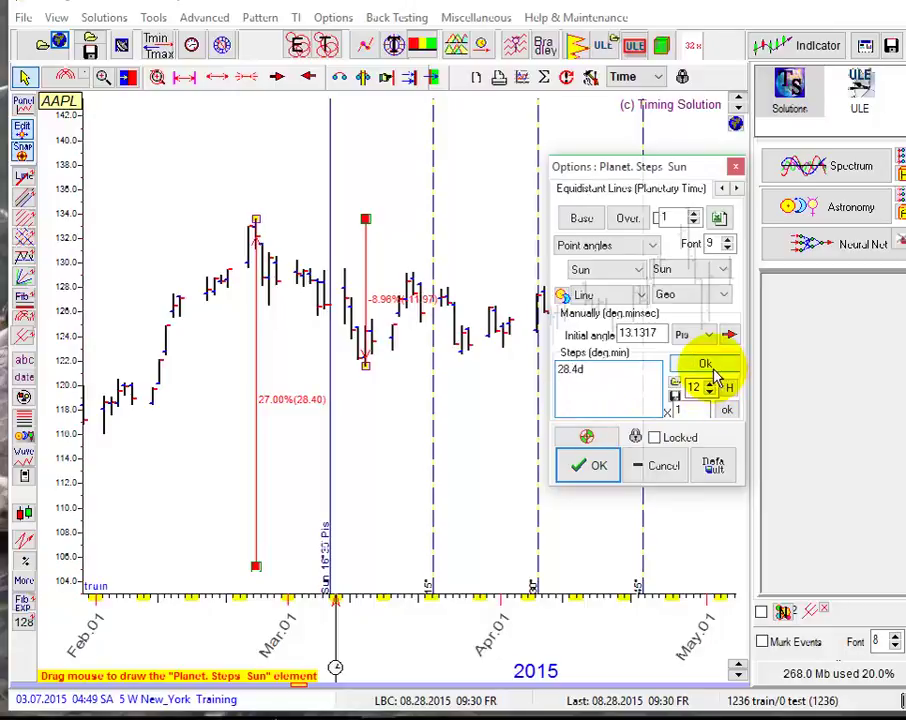
left_click(700, 366)
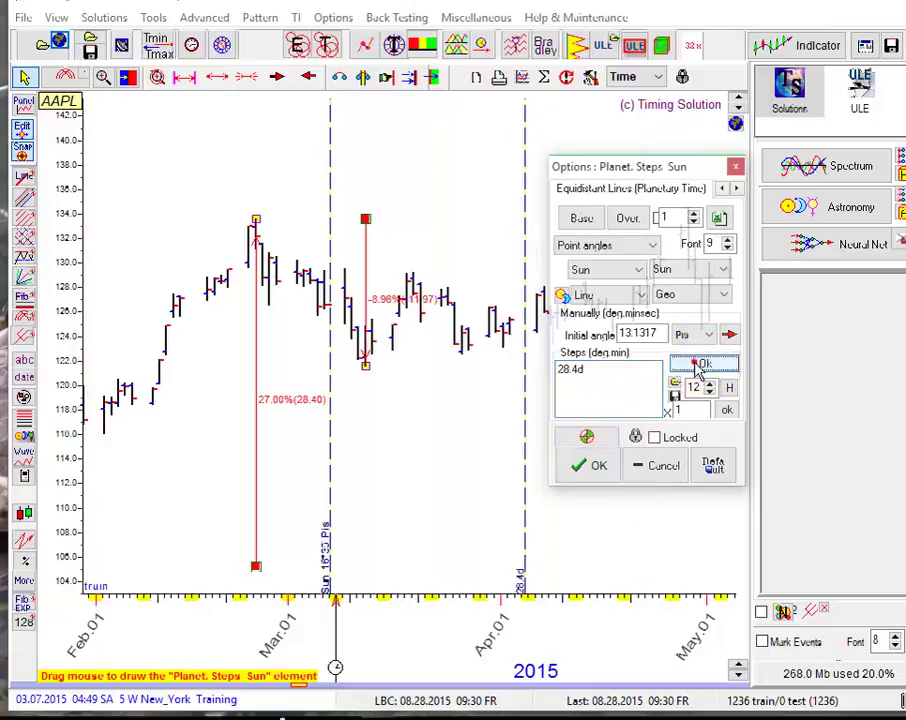
Add a 28.4b step below 28.4d and apply it to draw the 28.4-bar line.
left_click_drag(624, 180, 674, 192)
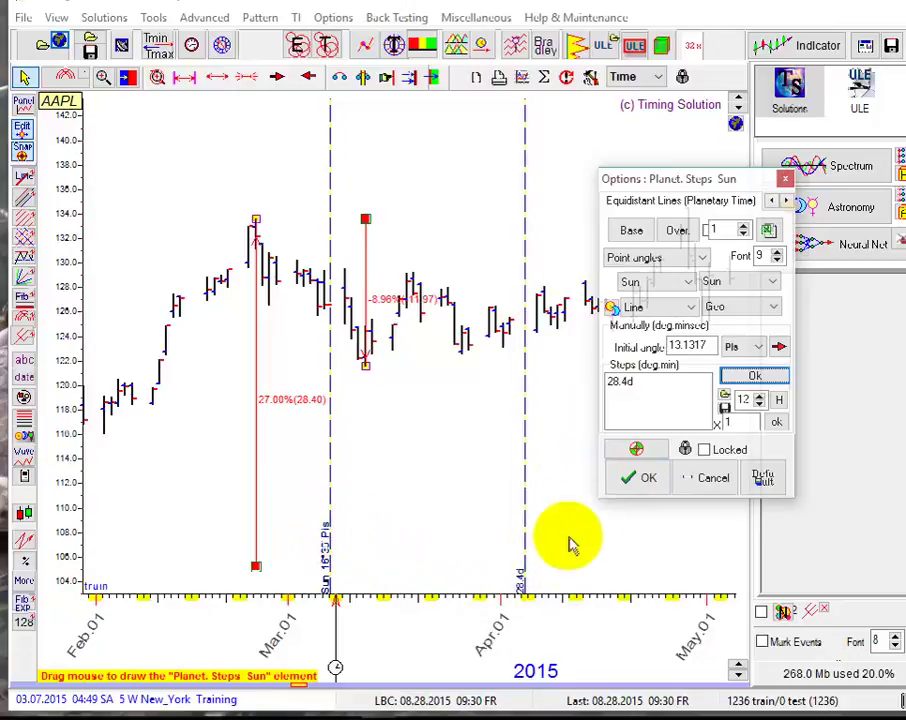
left_click(638, 388)
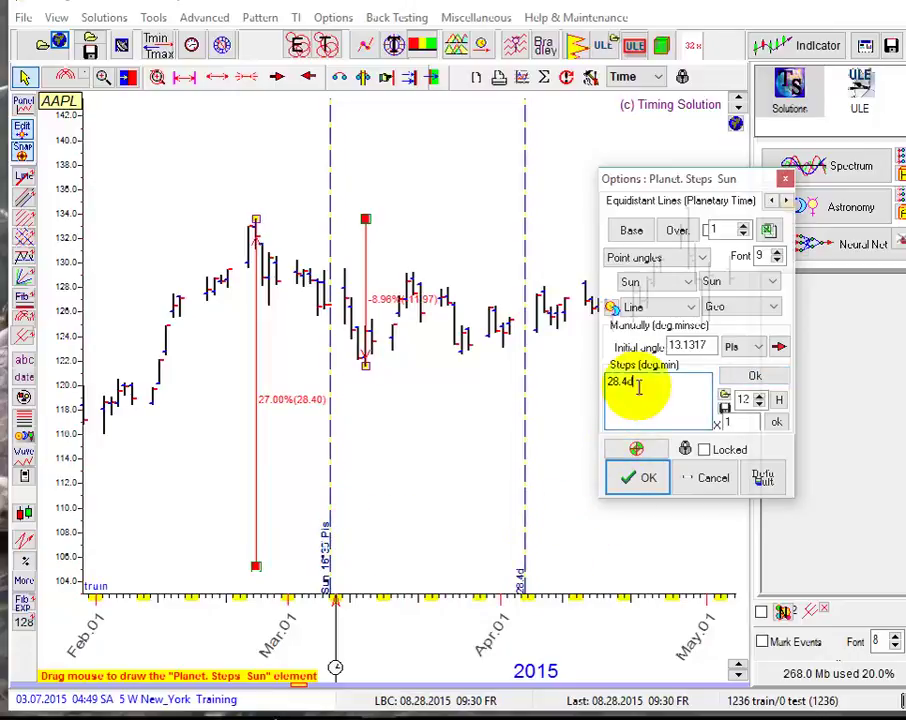
key("Return")
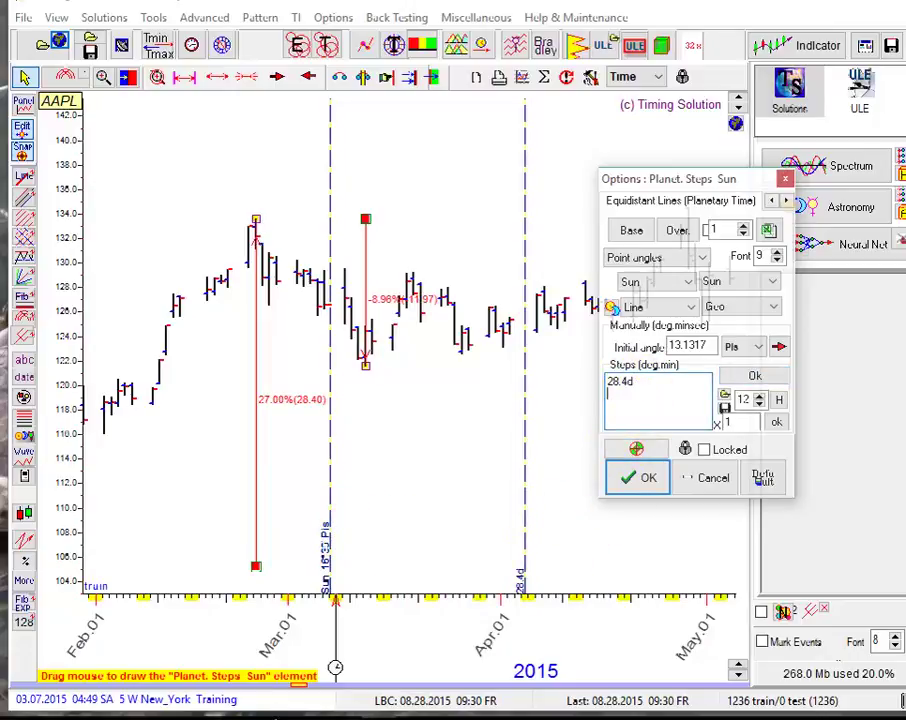
left_click(638, 388)
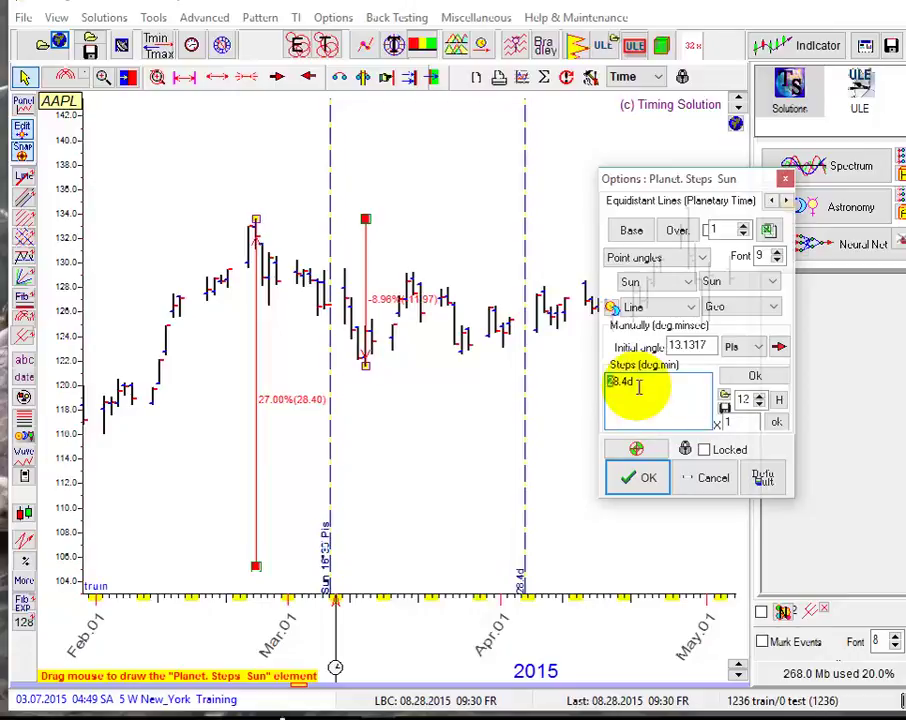
key("Down")
type("28.4d")
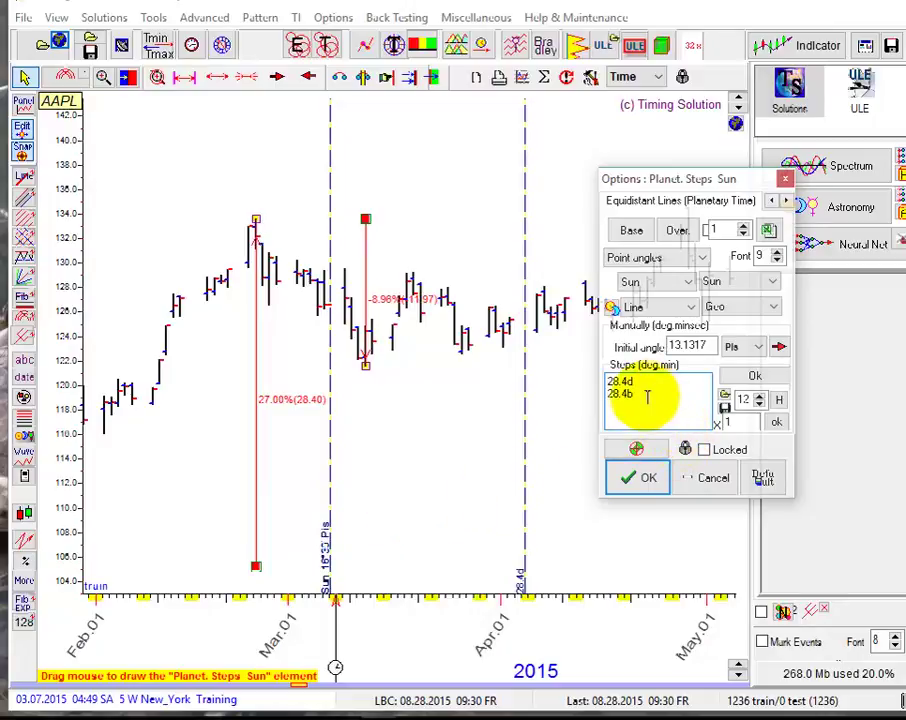
left_click(754, 377)
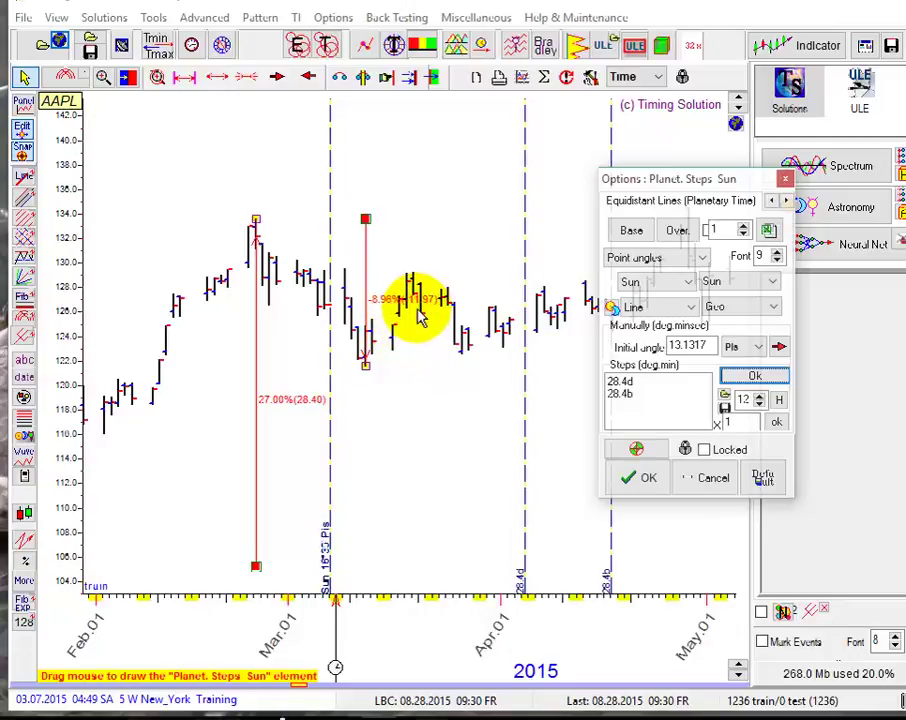
Add 11.97d and 11.97b steps to the list and apply them to the chart.
left_click(651, 397)
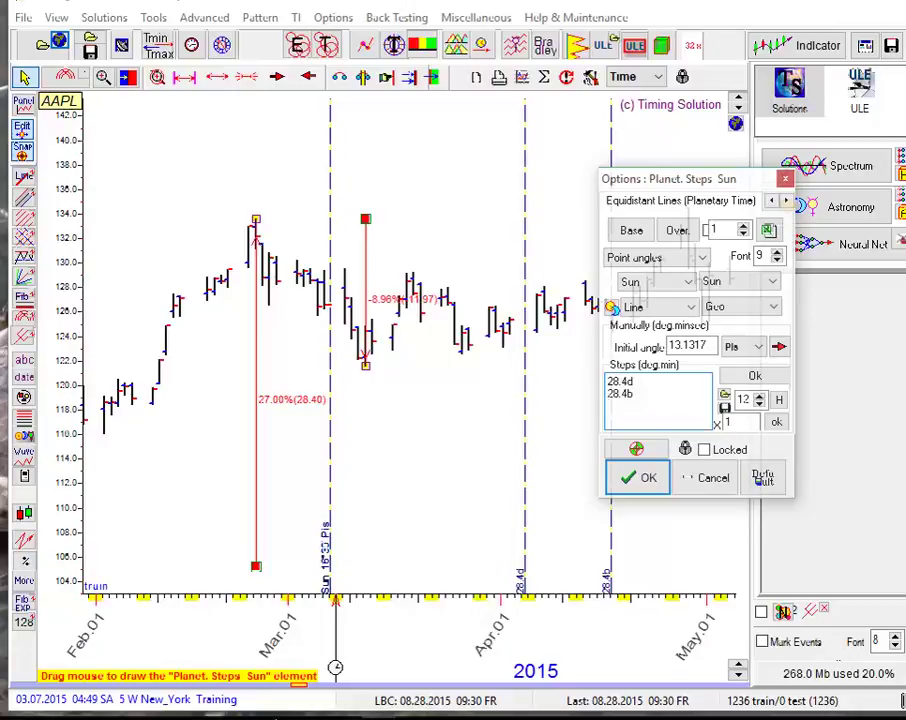
type("1")
type("1.")
type("8")
type("b")
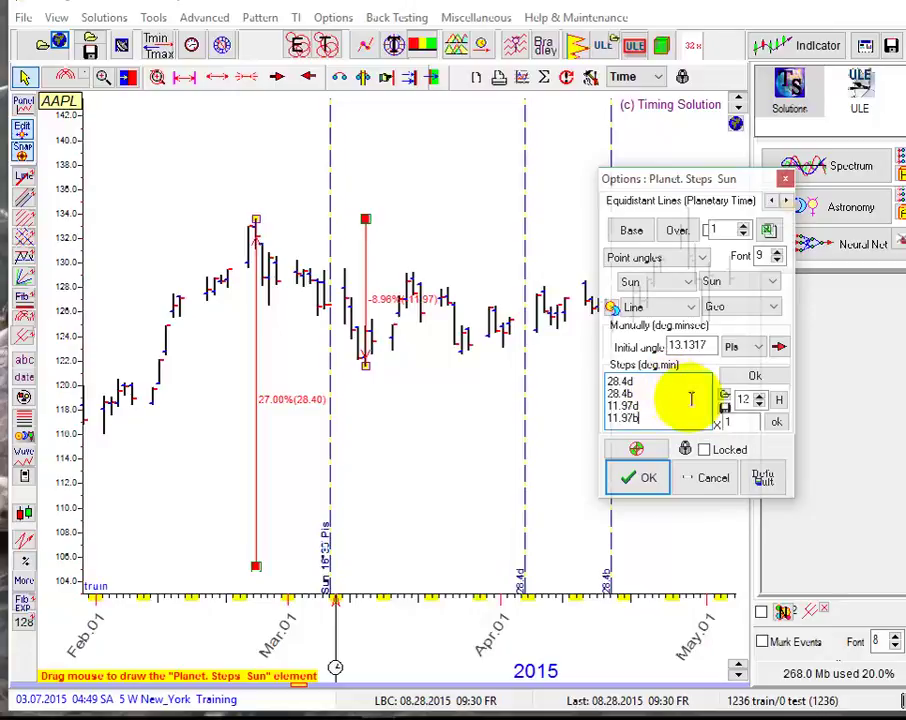
left_click(754, 377)
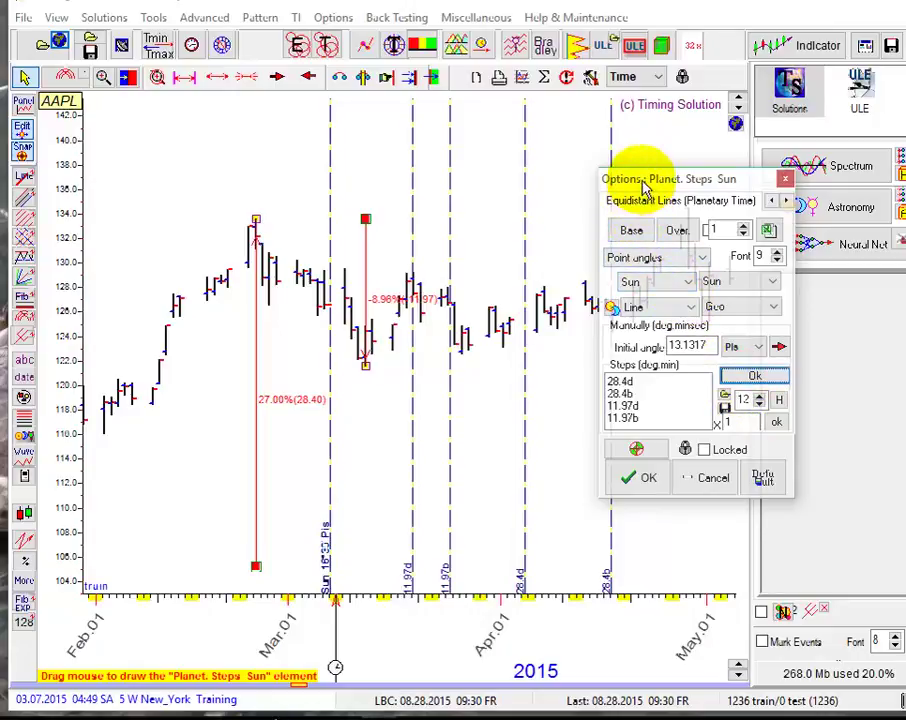
Change the first Sun step to 1.7*28.4d and apply it, adding a late-April line.
left_click_drag(643, 182, 621, 151)
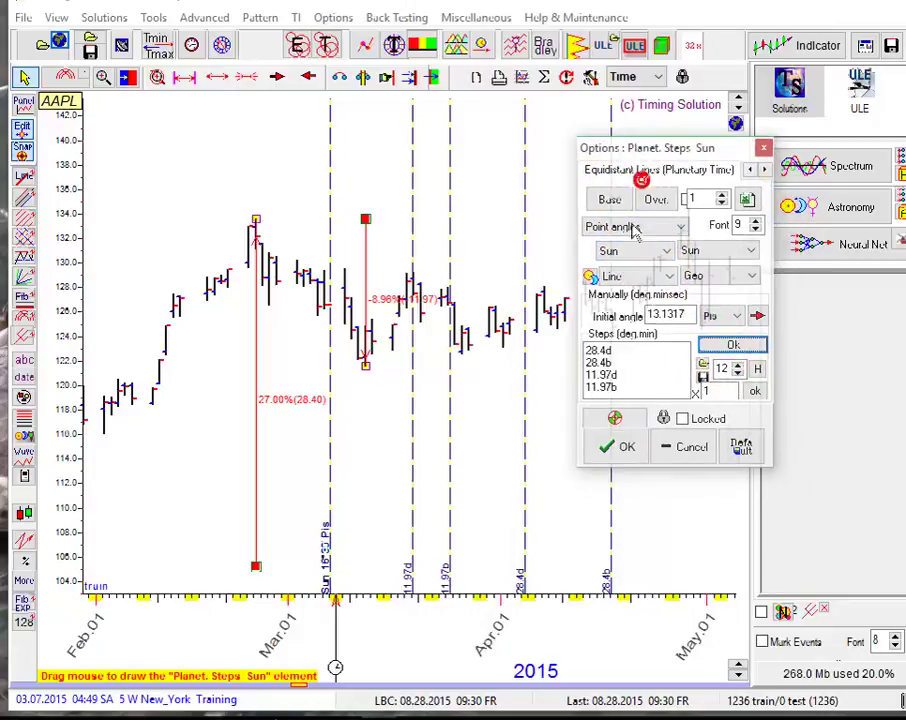
left_click(589, 349)
left_click(610, 350)
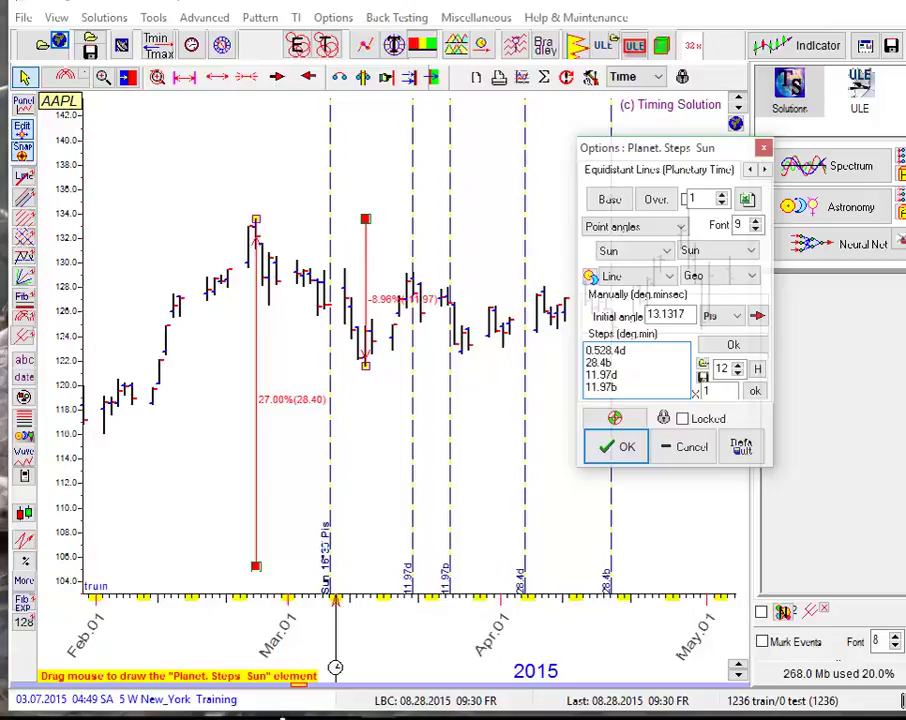
left_click(612, 363)
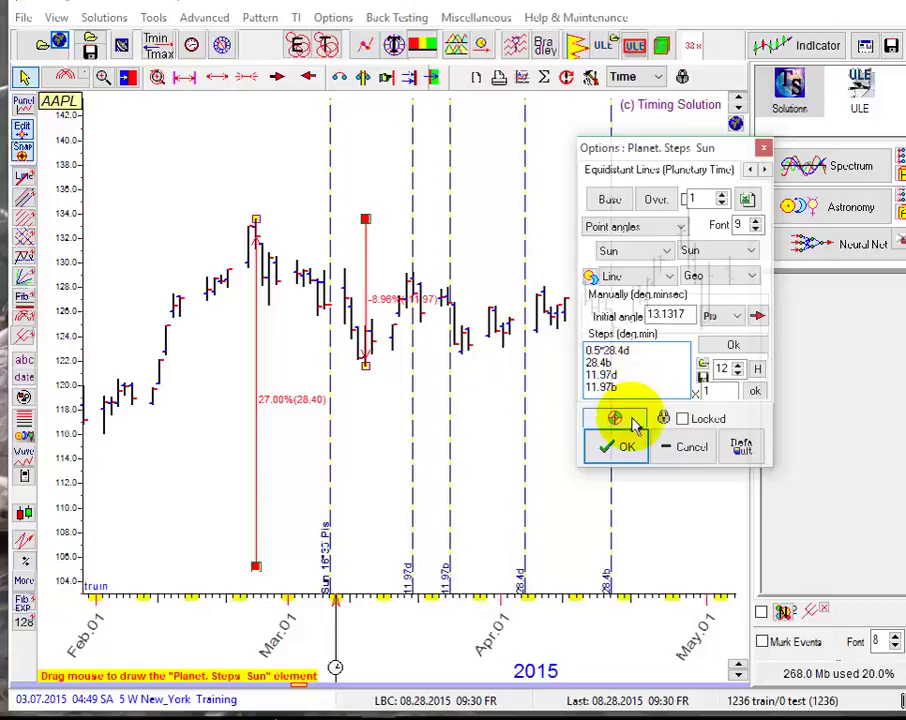
left_click(728, 348)
mouse_move(506, 501)
left_mouse_down()
mouse_move(404, 596)
mouse_move(435, 586)
mouse_move(452, 563)
left_mouse_up()
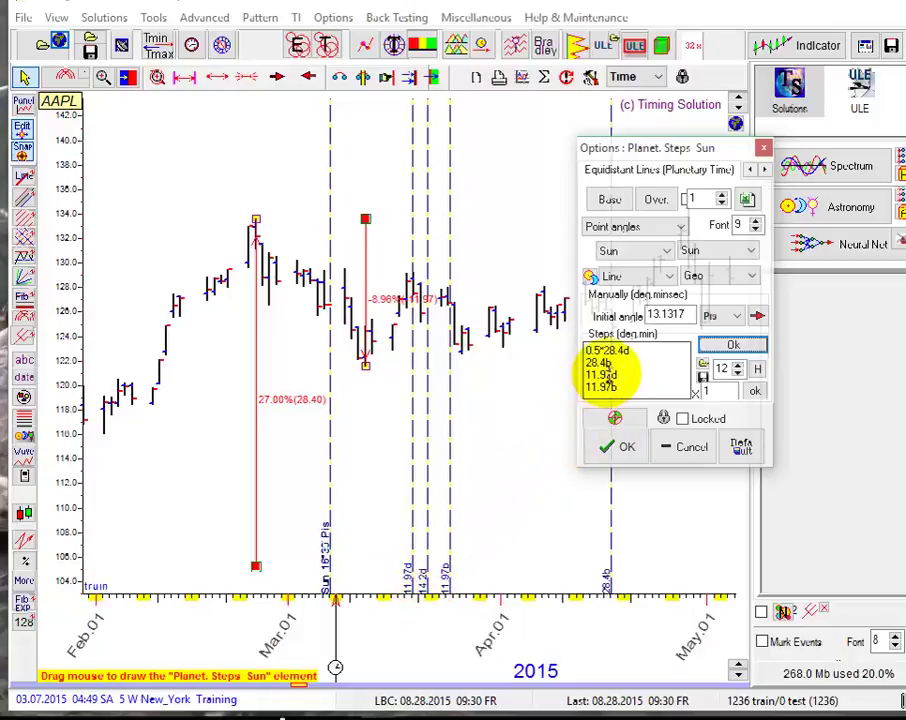
left_click(588, 351)
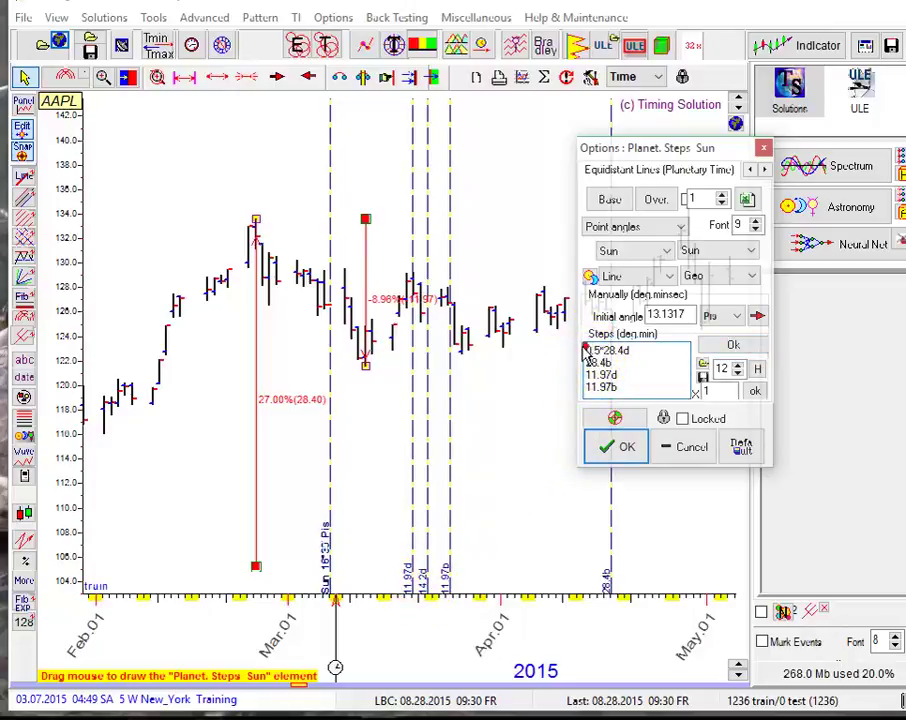
type("1.7")
left_click(728, 350)
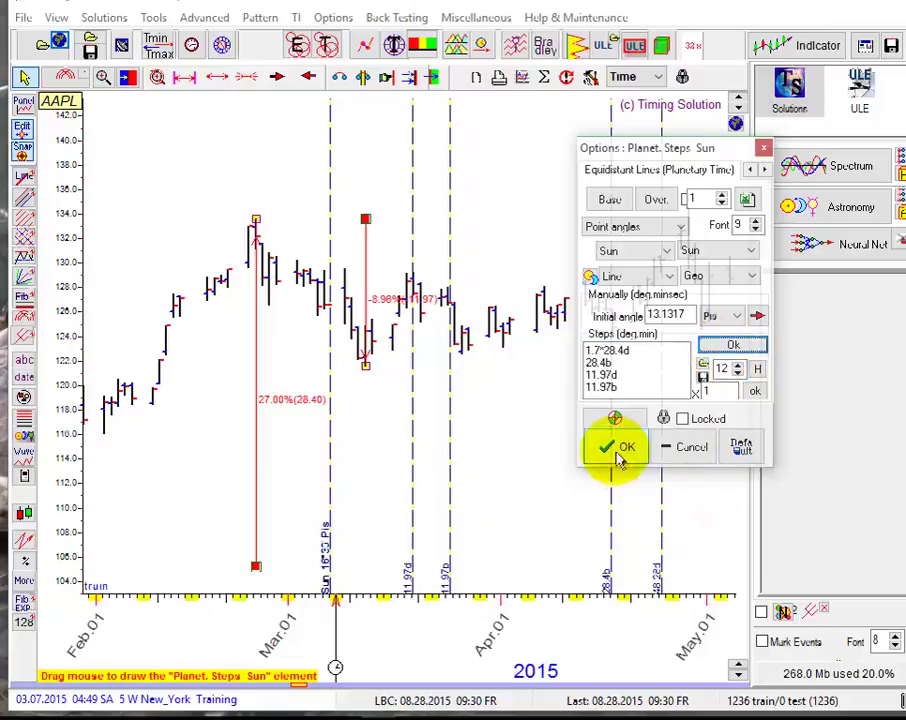
Change the third Sun step to 0.5*11.97d and apply the halved step.
left_click(586, 374)
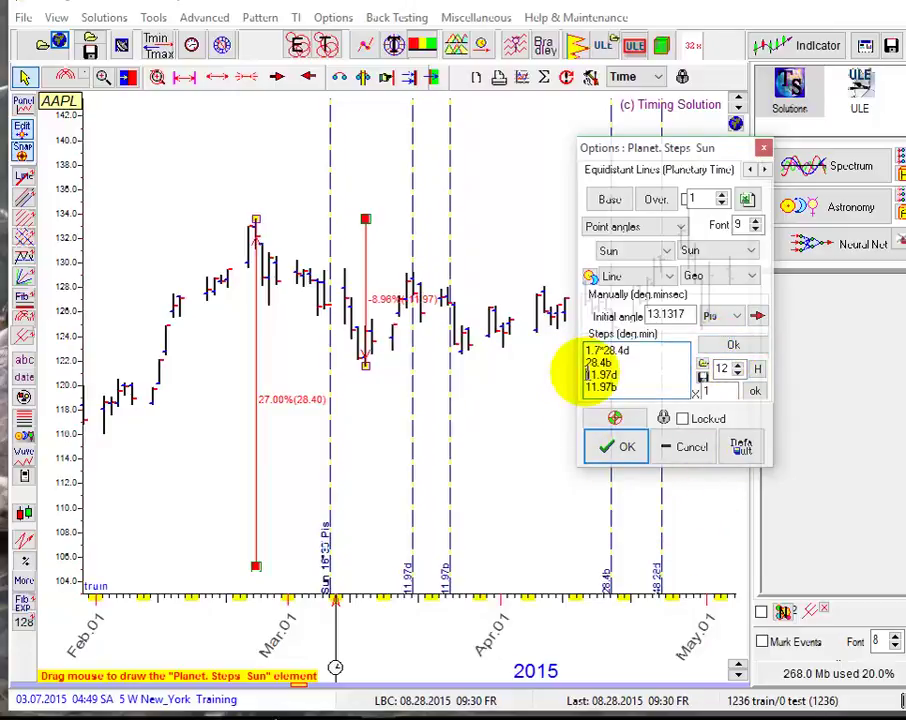
type("0")
type(".6")
key("BackSpace")
type("5*")
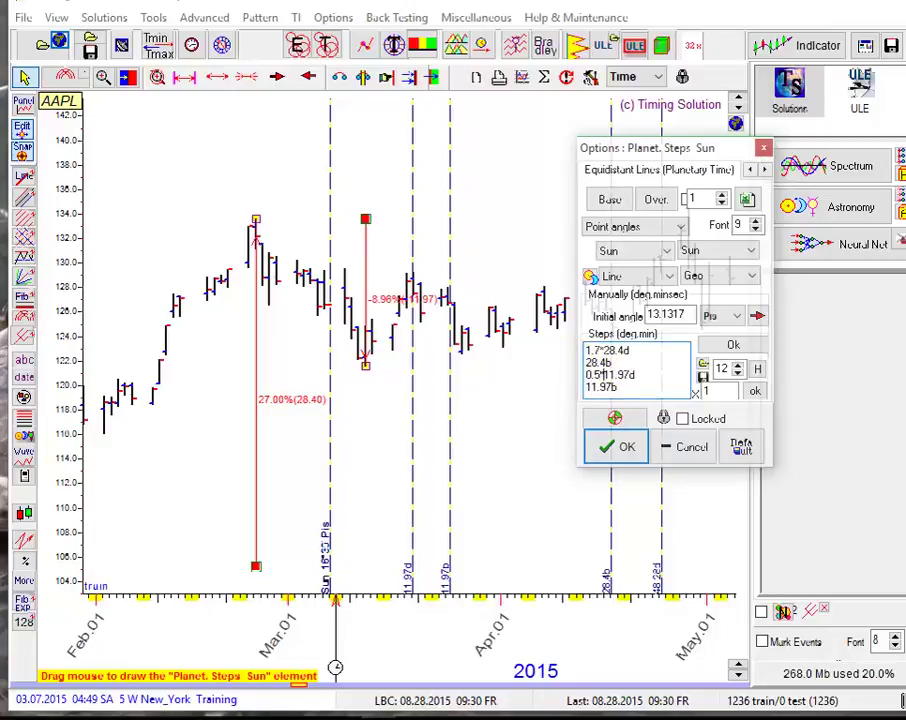
left_click(727, 346)
Close the Planet Steps Sun options with OK, keeping the adjusted step lines.
left_click(622, 449)
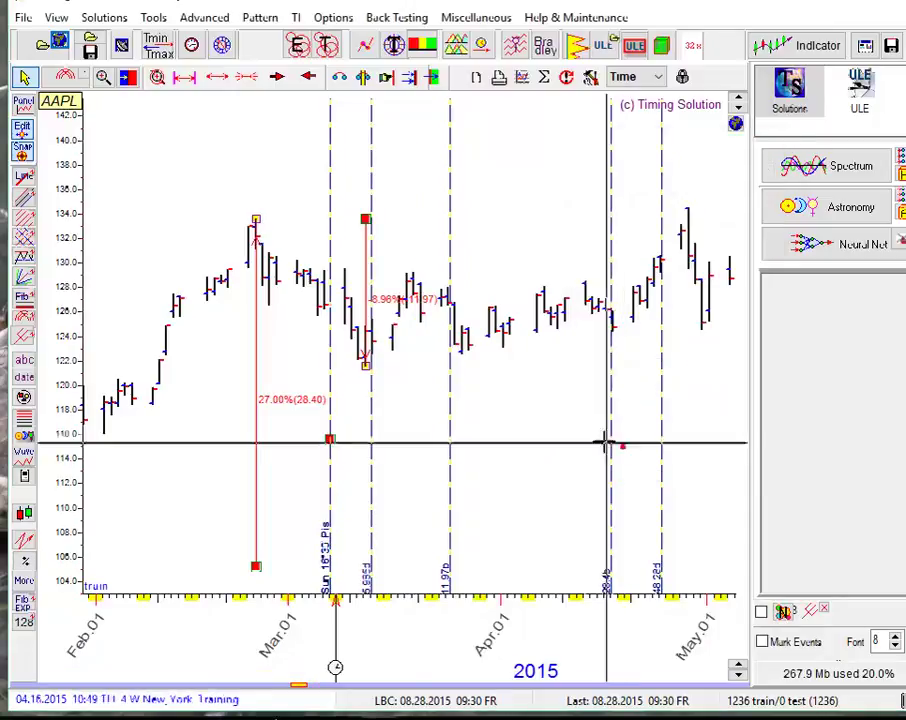